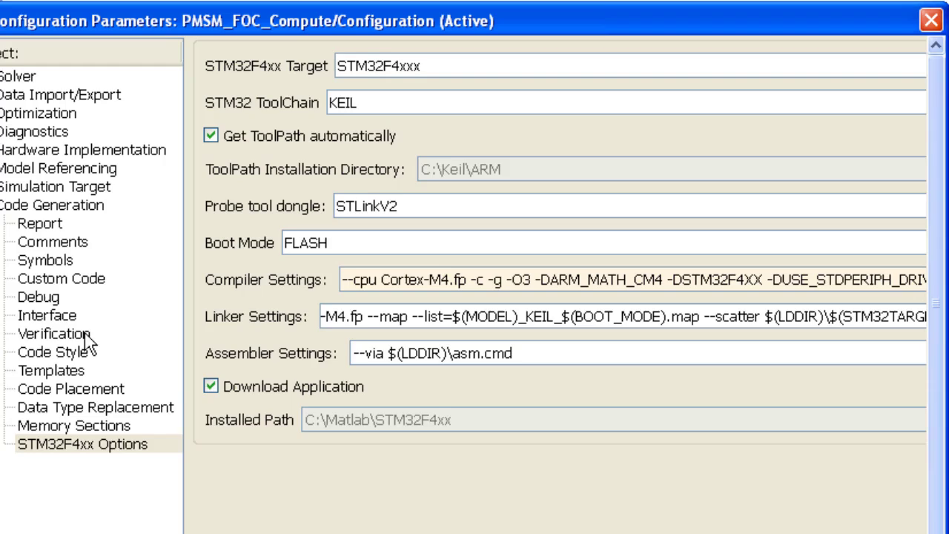
# - Set the code replacement library of PMSM_FOC_Compute to ARM CMSIS 3.01, apply it, and save and close that model
pyautogui.click(82, 309)
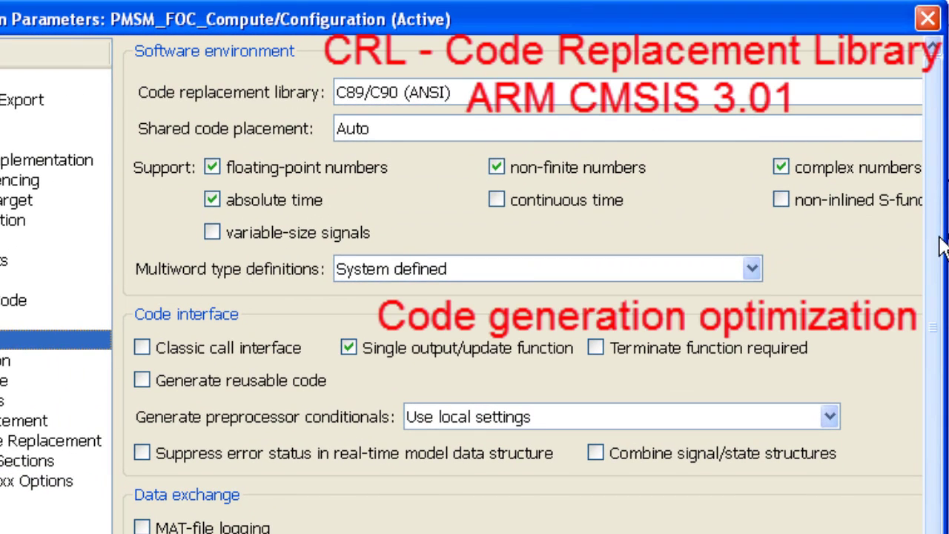
pyautogui.moveTo(946, 246); pyautogui.dragTo(948, 246)
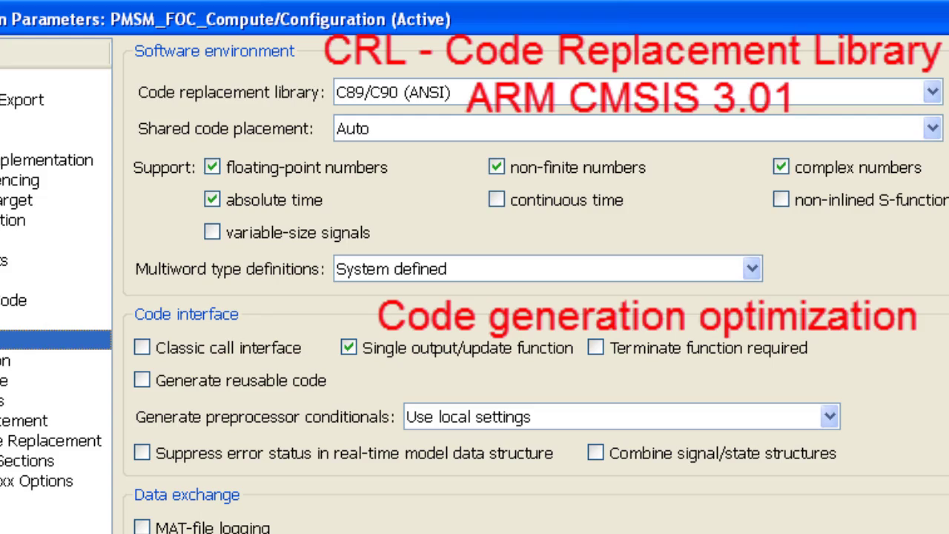
pyautogui.click(931, 92)
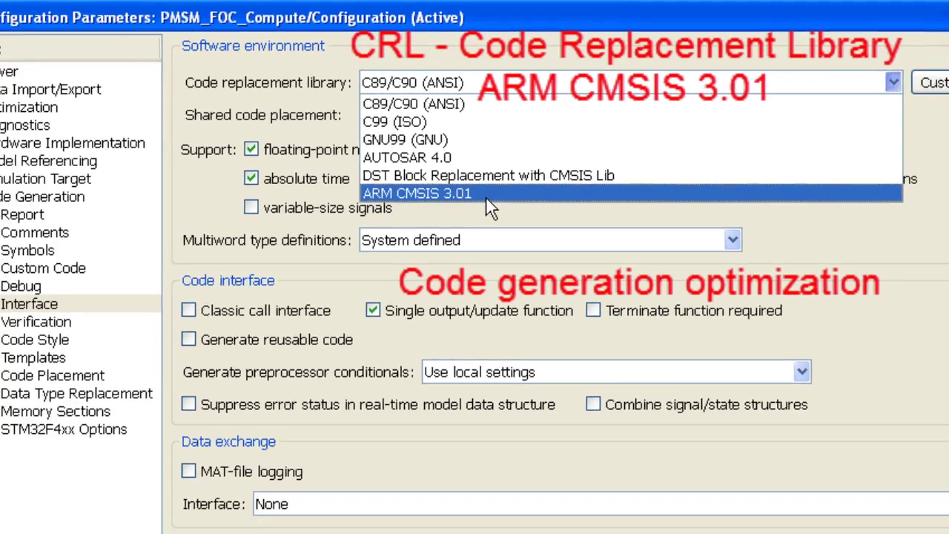
pyautogui.click(476, 219)
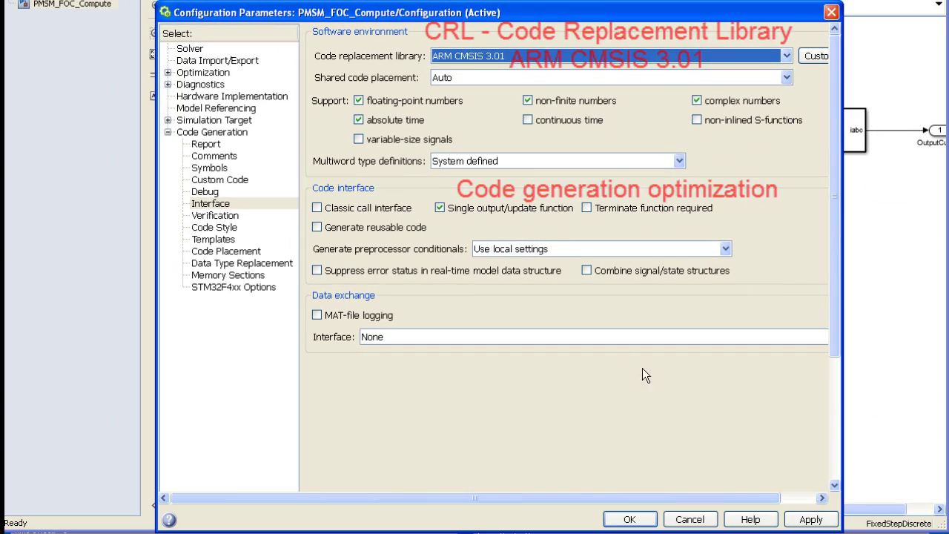
pyautogui.click(811, 519)
pyautogui.click(690, 519)
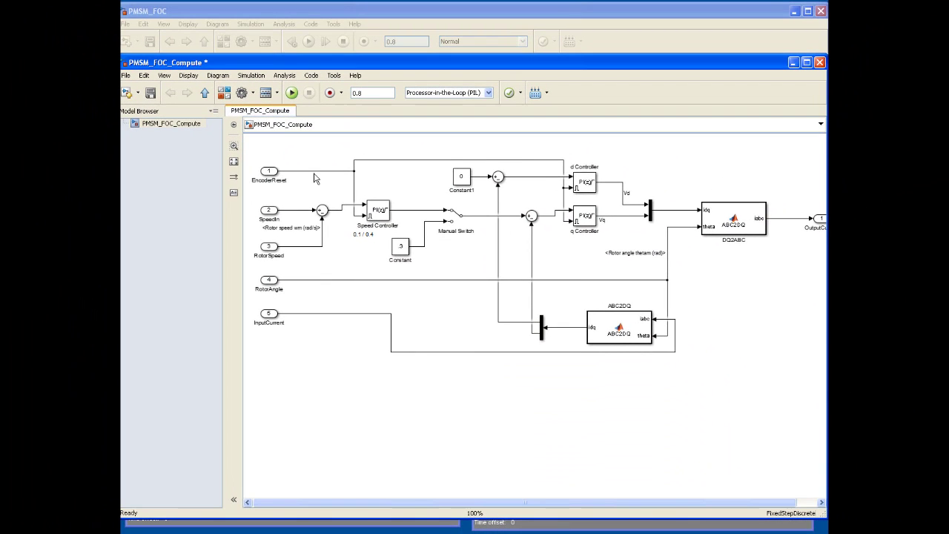
pyautogui.click(154, 96)
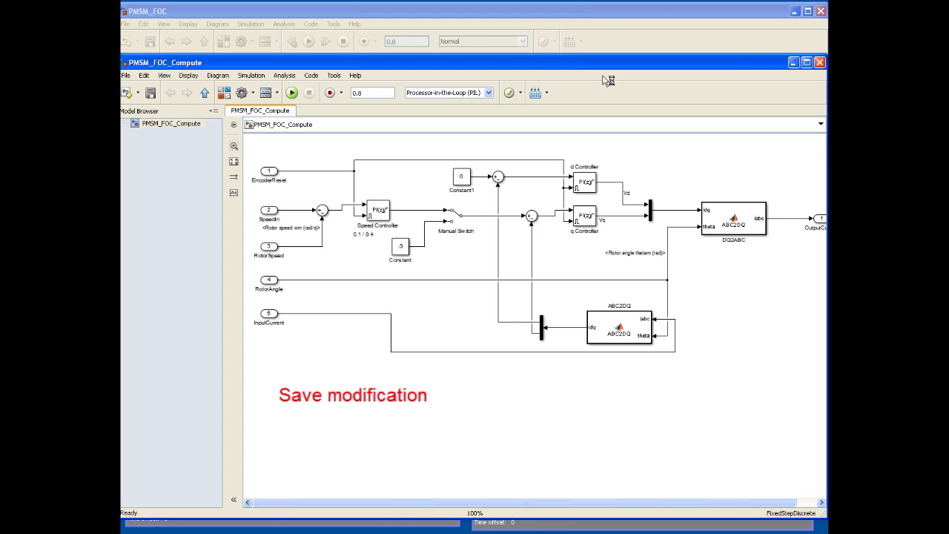
pyautogui.click(821, 63)
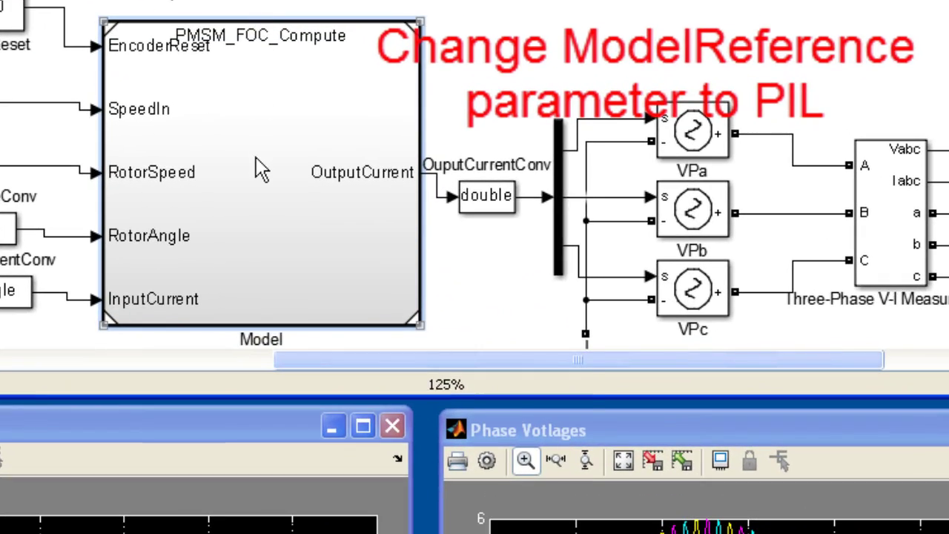
# - Set the simulation mode of the PMSM_FOC_Compute Model block to Processor-in-the-loop (PIL)
pyautogui.rightClick(255, 159)
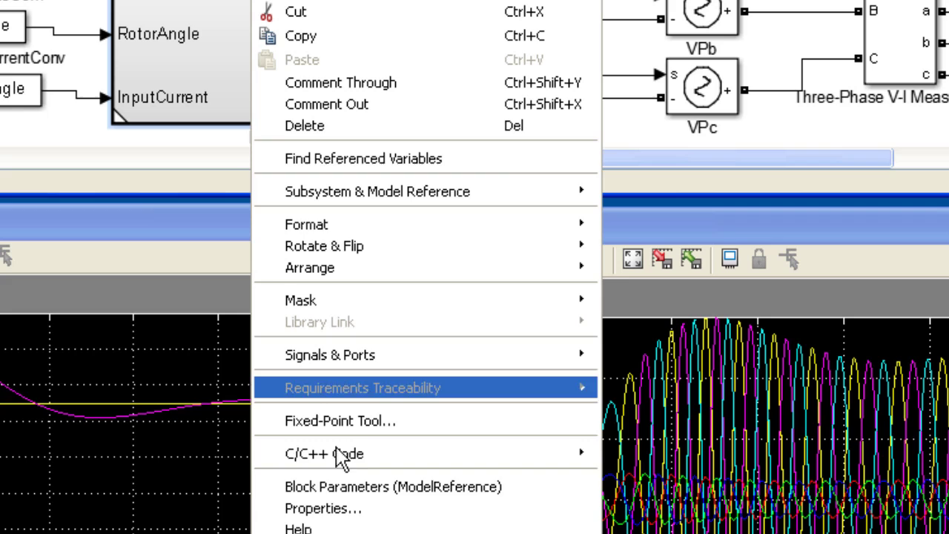
pyautogui.click(400, 493)
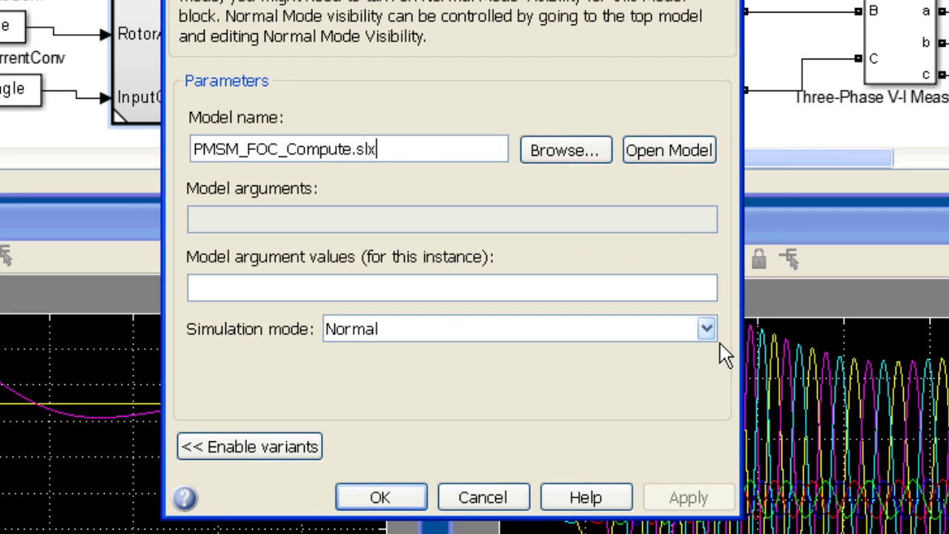
pyautogui.click(706, 329)
pyautogui.click(524, 415)
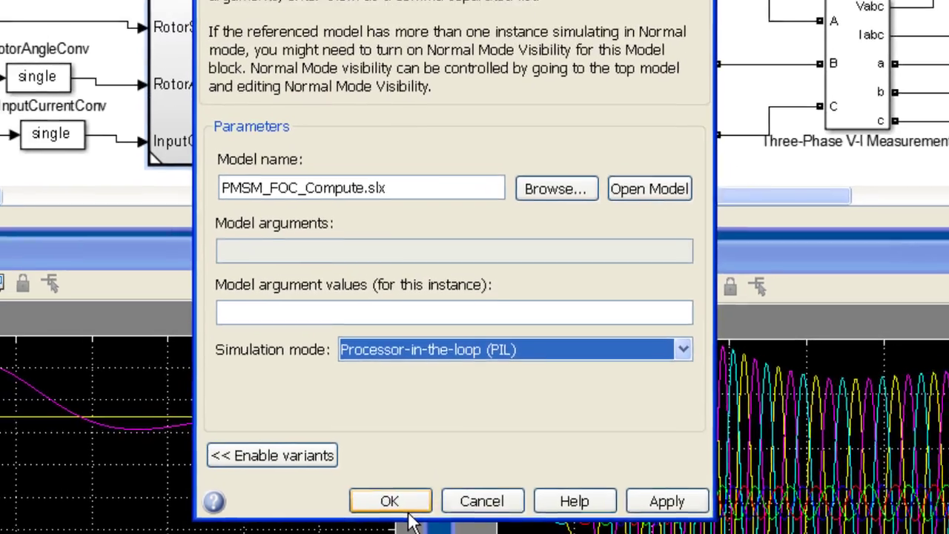
pyautogui.click(401, 508)
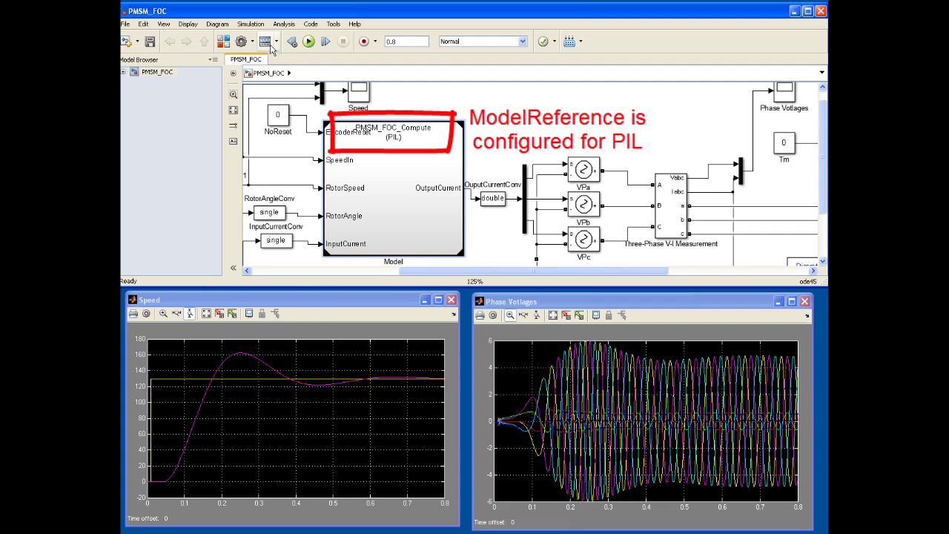
# - Run the PMSM_FOC simulation with PIL target USART3:PC11/PC10 and a 512-byte receive buffer, and review the Code Replacements Report
pyautogui.click(314, 45)
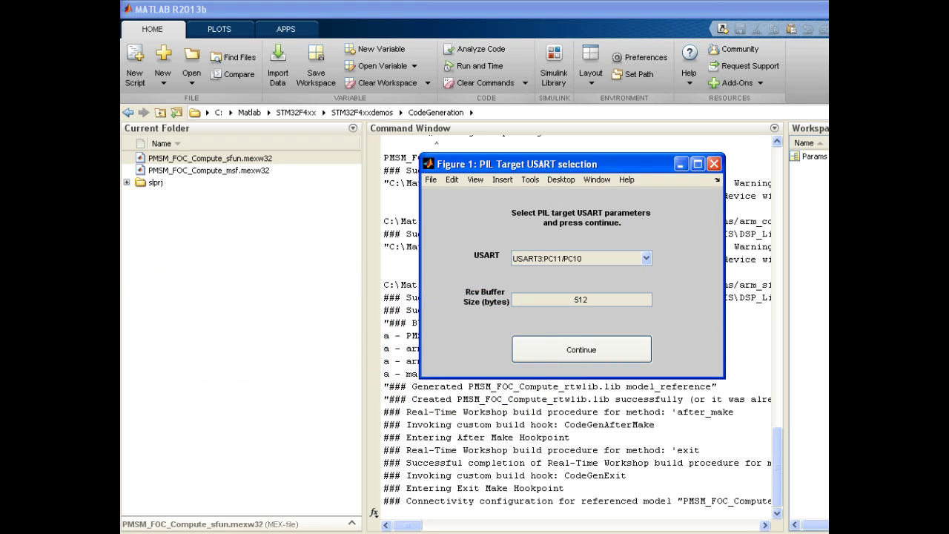
pyautogui.click(590, 359)
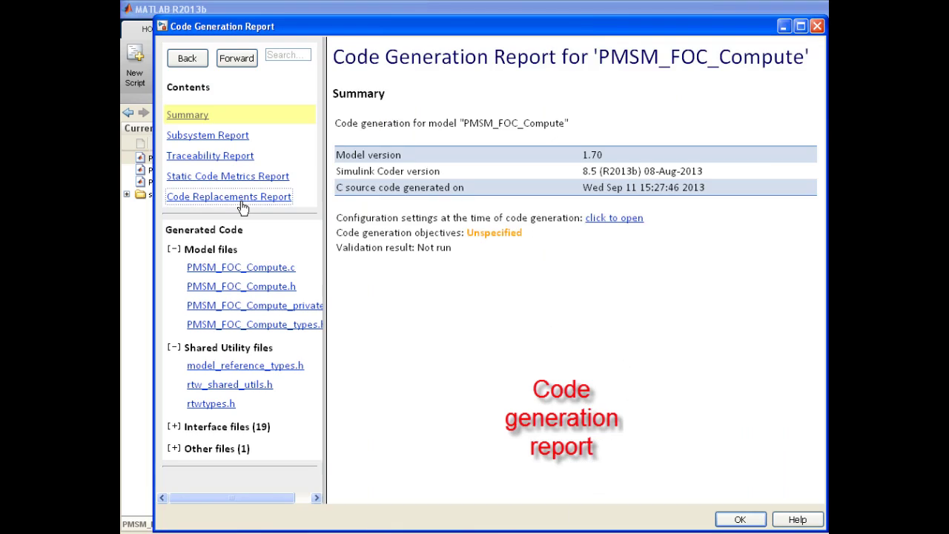
pyautogui.click(249, 197)
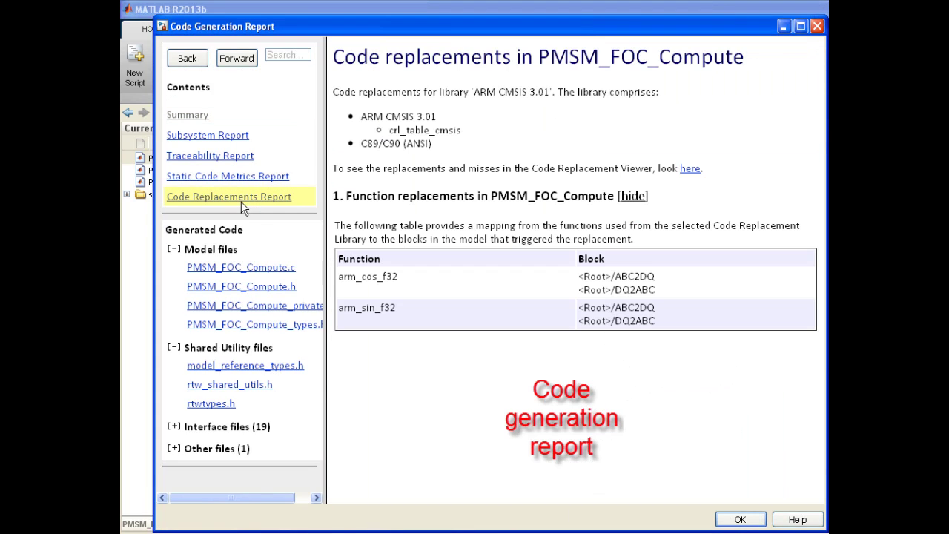
pyautogui.moveTo(339, 277); pyautogui.dragTo(400, 286)
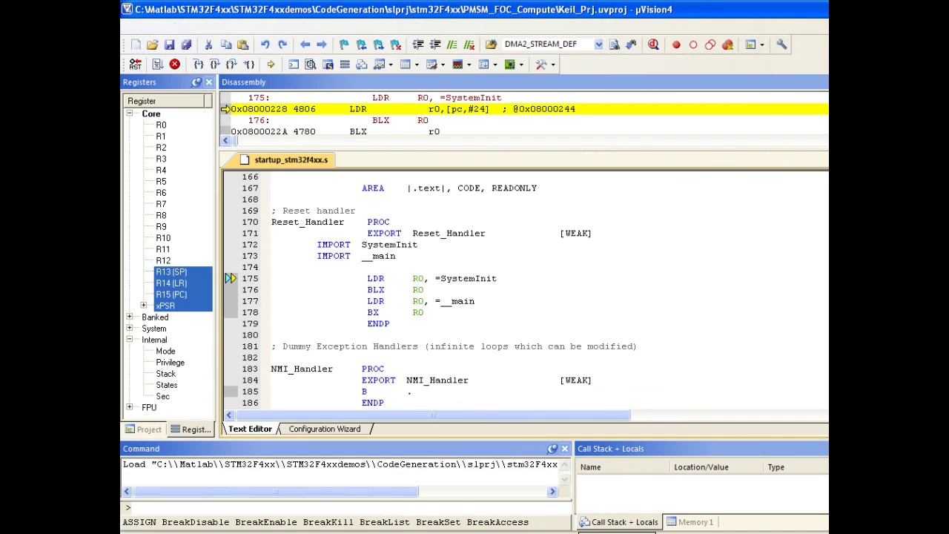
# - Switch from µVision to the PIL start window and continue to start the PIL execution
pyautogui.click(615, 532)
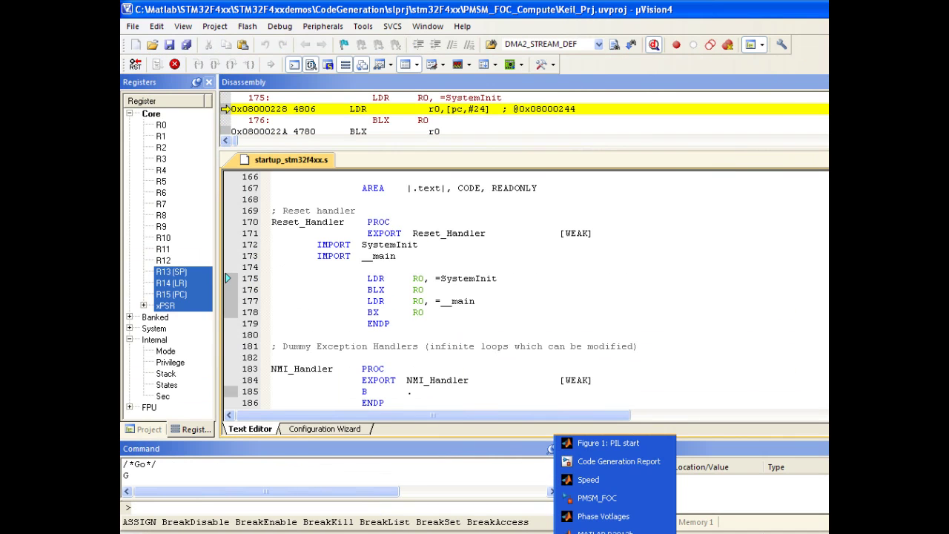
pyautogui.click(610, 445)
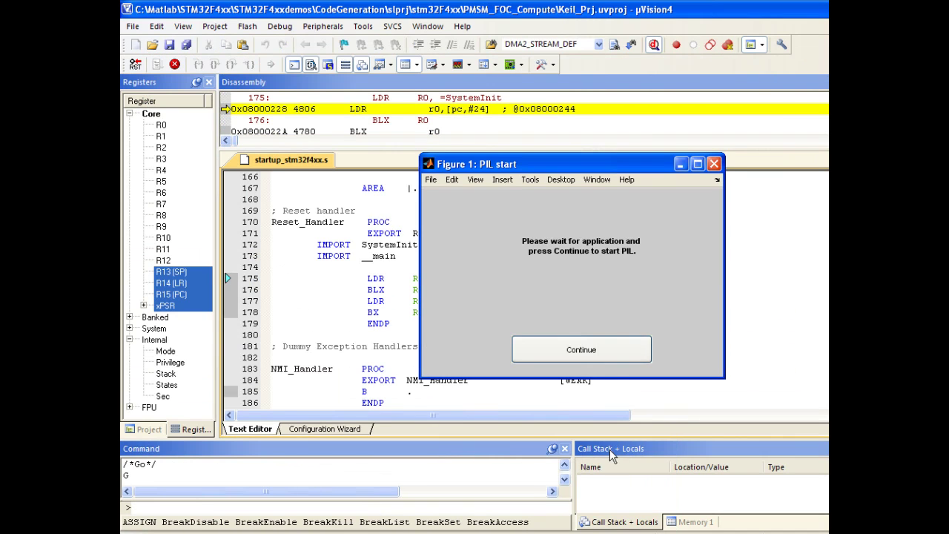
pyautogui.click(591, 364)
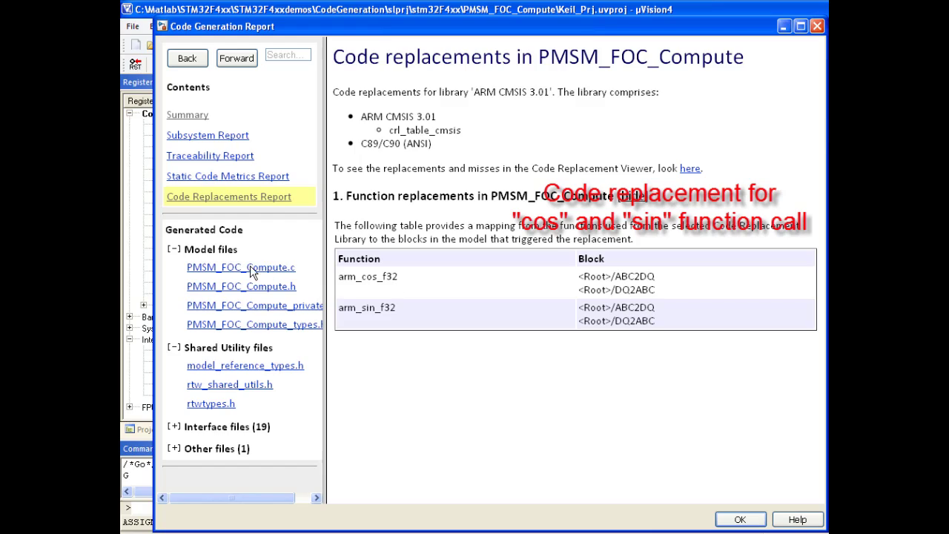
# - Examine the arm_cos_f32 and arm_sin_f32 calls in the generated PMSM_FOC_Compute.c file
pyautogui.click(244, 278)
pyautogui.scroll(-3, 418, 298)
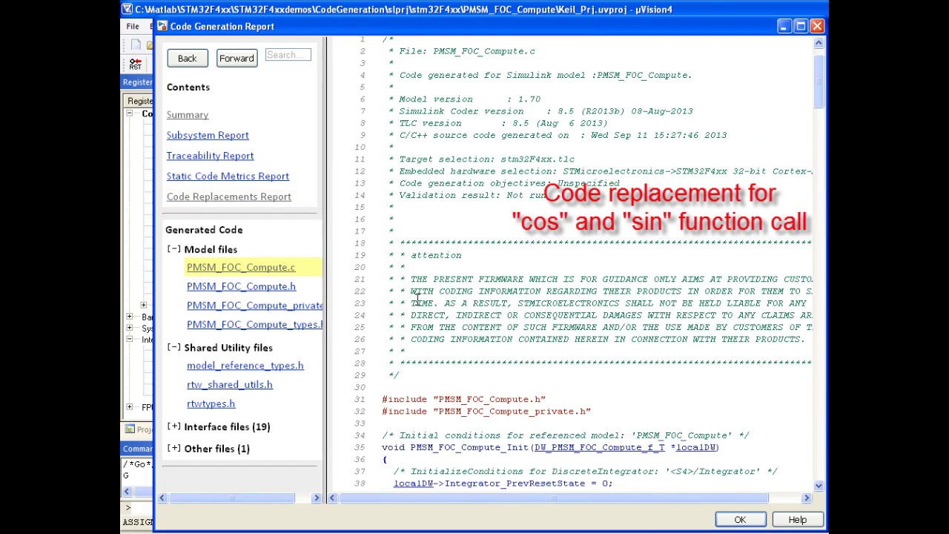
pyautogui.scroll(-14, 418, 299)
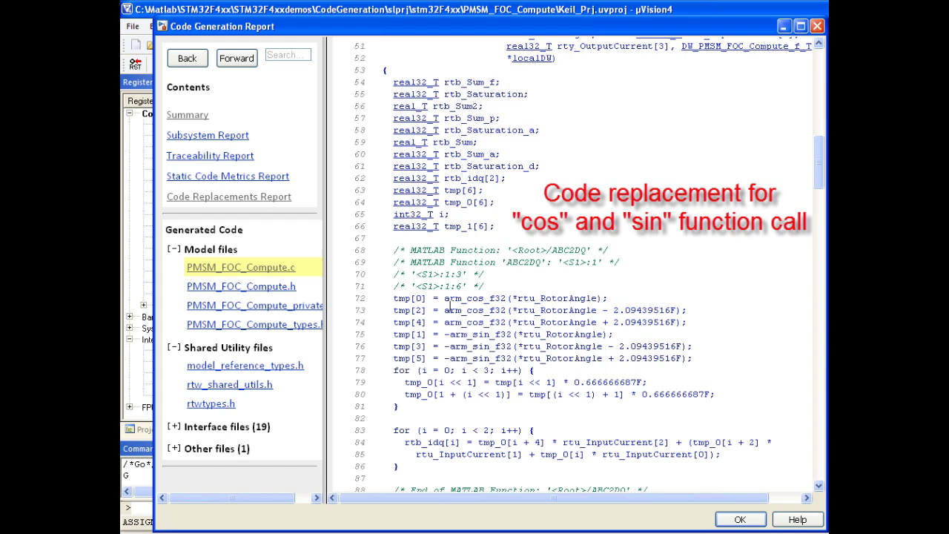
pyautogui.moveTo(445, 299); pyautogui.dragTo(521, 304)
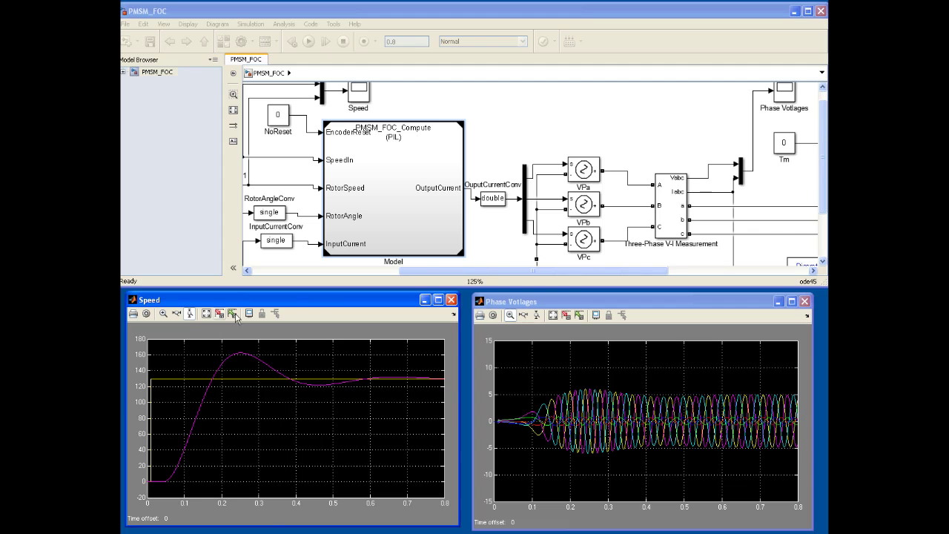
pyautogui.click(564, 304)
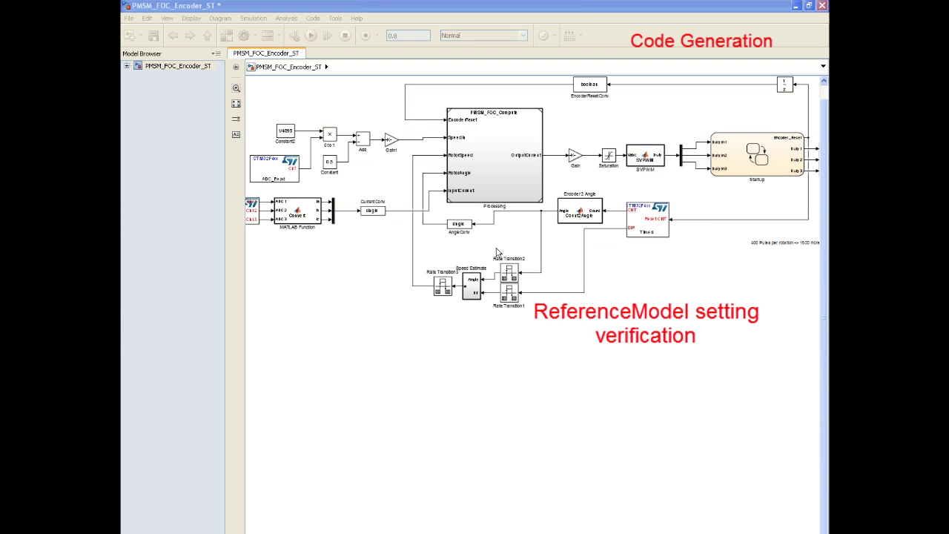
# - Open the referenced PMSM_FOC_Compute model and check its code replacement library and STM32F4xx options in the configuration parameters
pyautogui.doubleClick(499, 167)
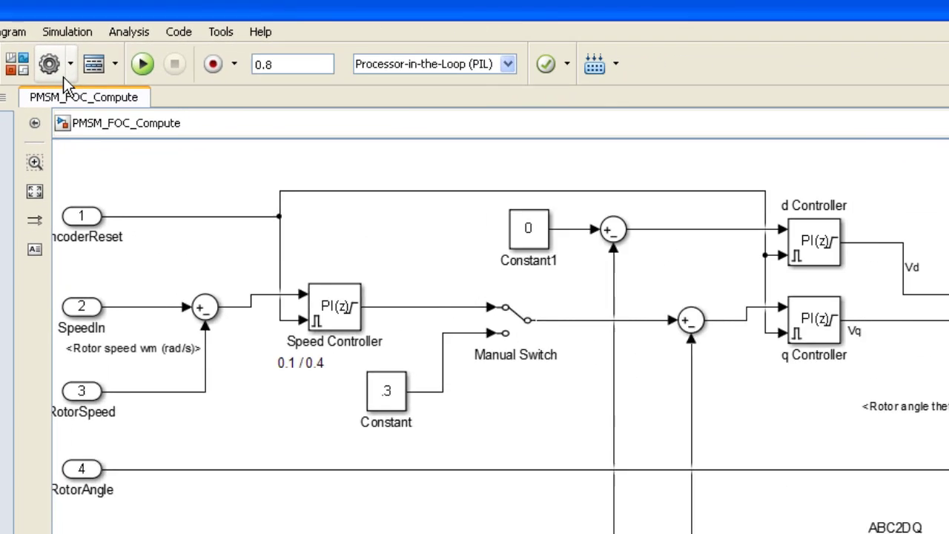
pyautogui.click(394, 104)
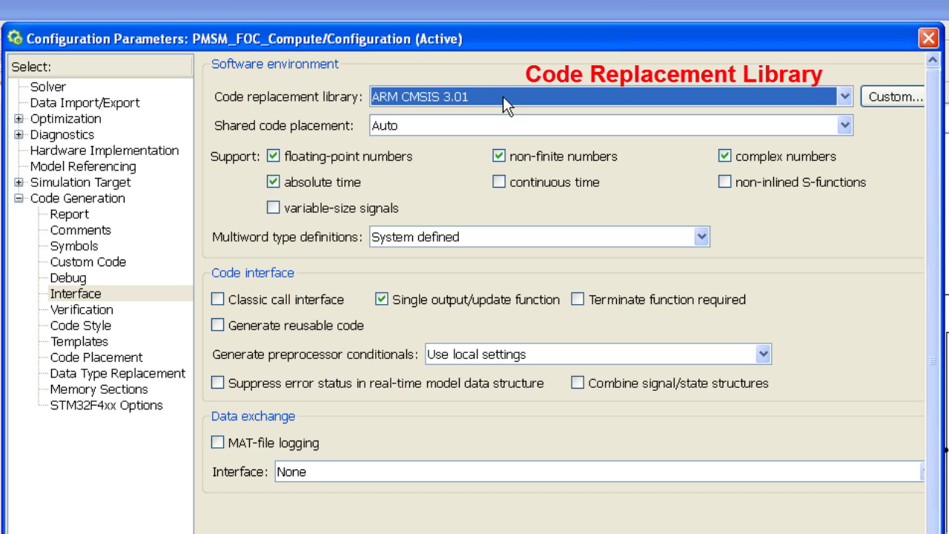
pyautogui.click(108, 408)
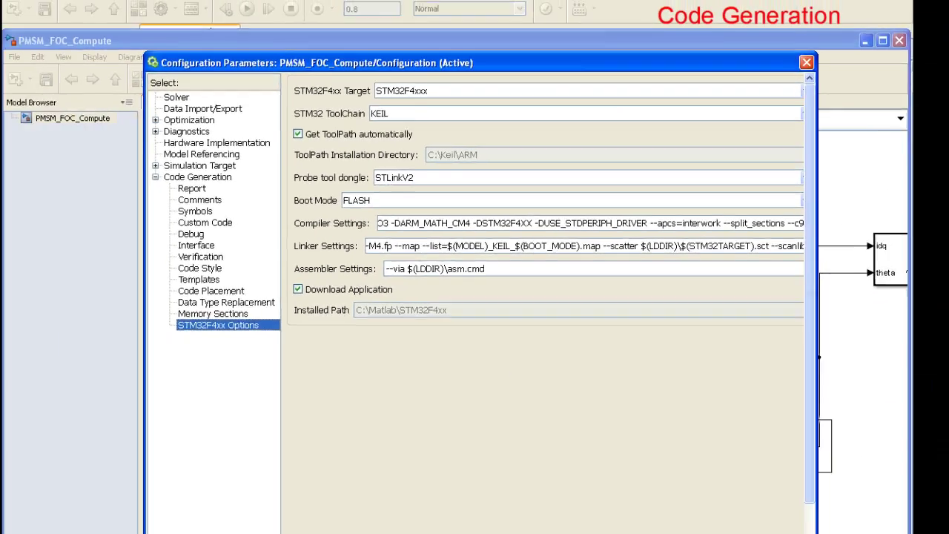
pyautogui.click(631, 512)
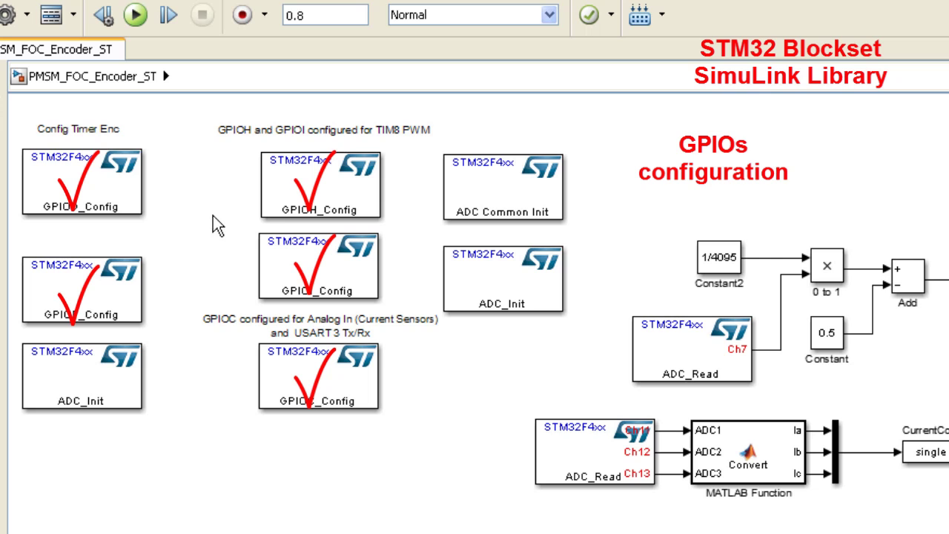
pyautogui.click(138, 209)
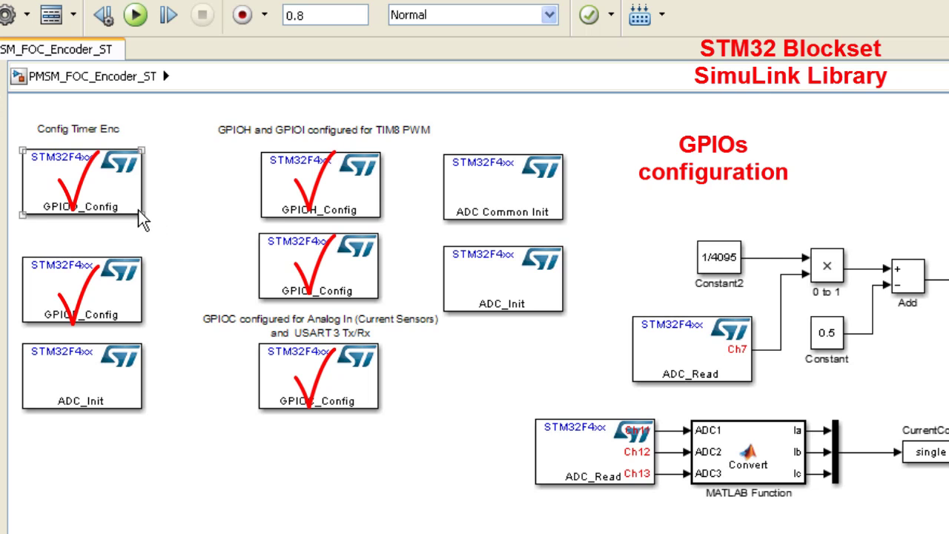
pyautogui.click(106, 292)
pyautogui.click(104, 380)
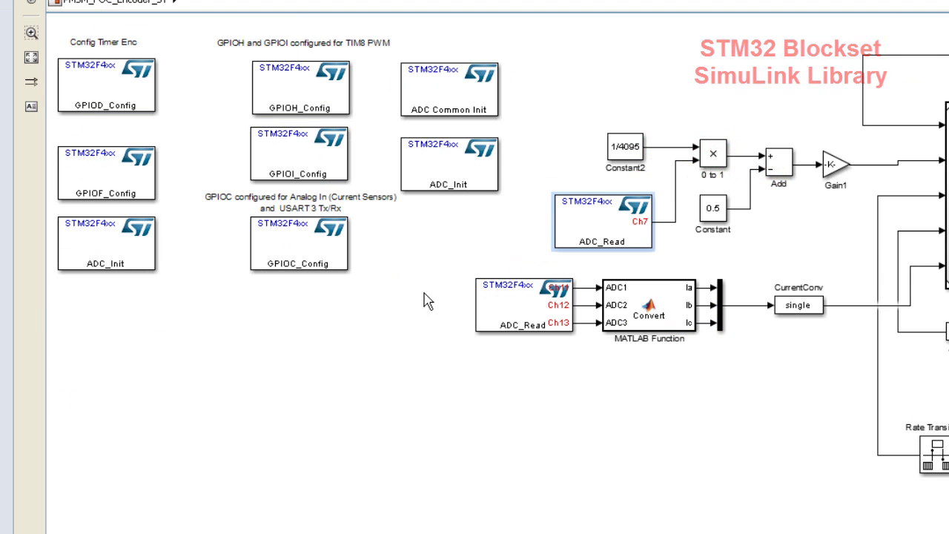
pyautogui.click(522, 302)
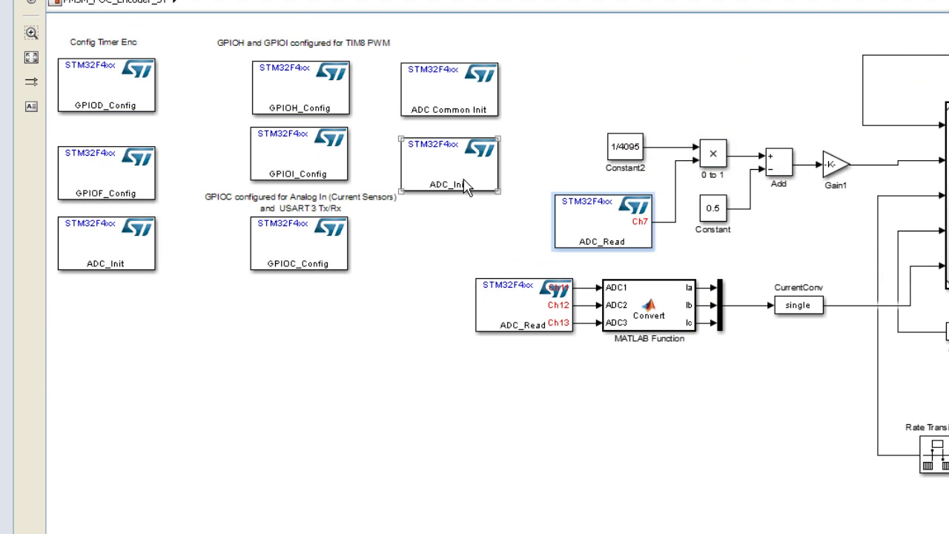
# - Review the ADC1 settings and the channel selection of the ADC_Init block below ADC Common Init
pyautogui.doubleClick(466, 187)
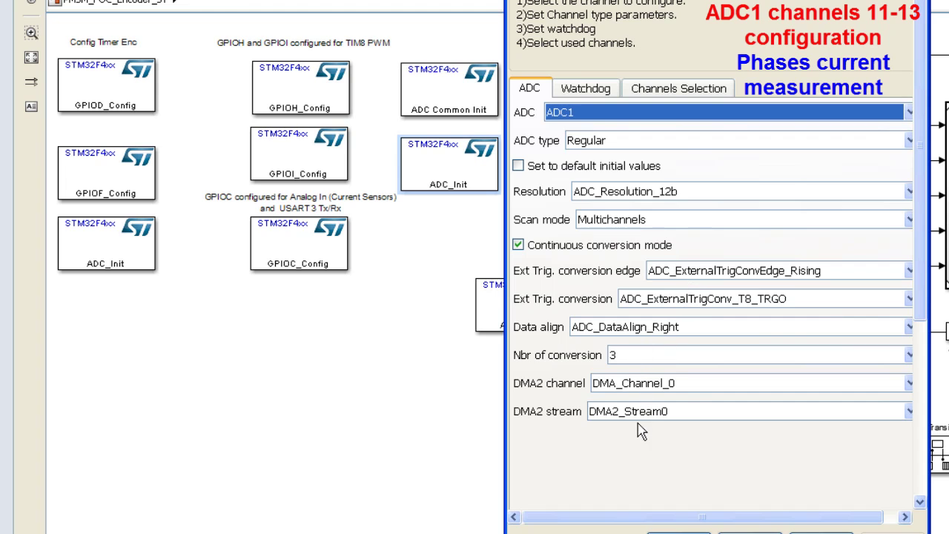
pyautogui.click(701, 101)
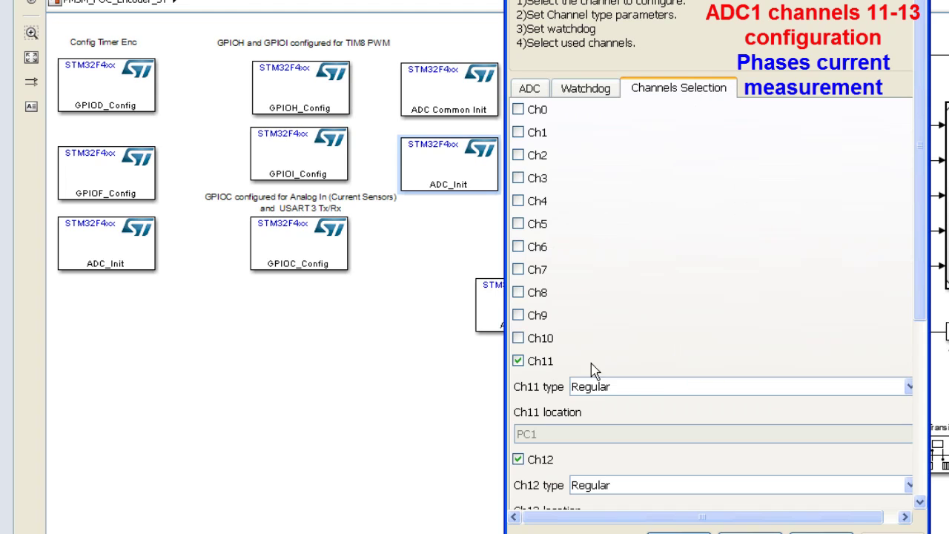
pyautogui.scroll(-5, 923, 310)
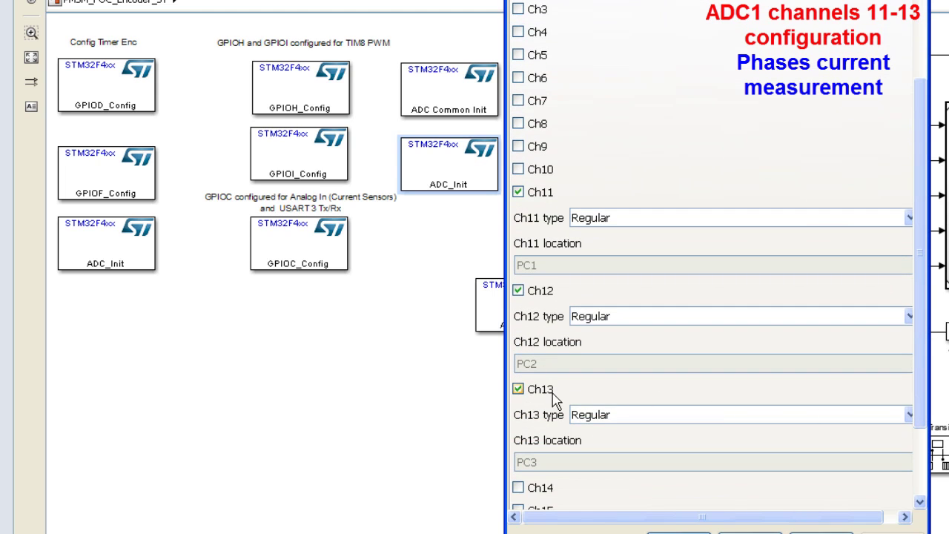
pyautogui.click(679, 533)
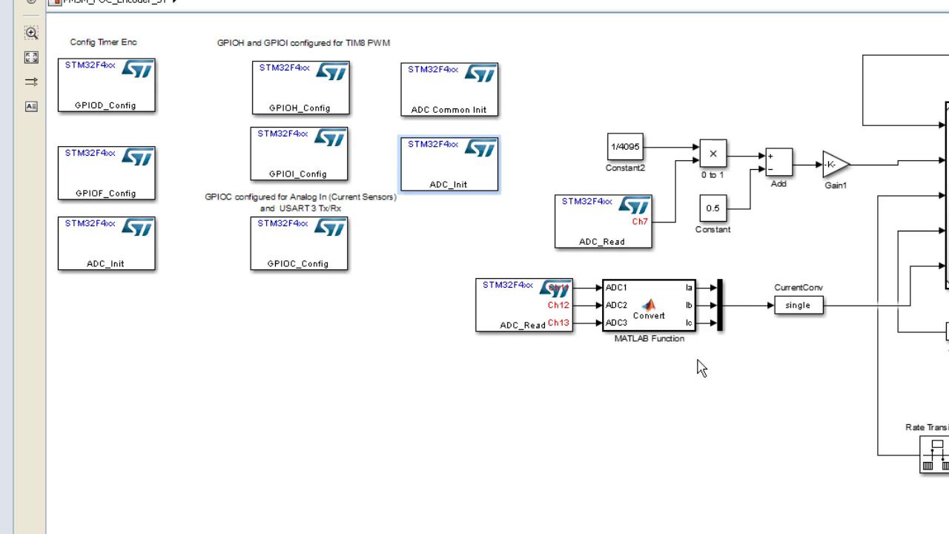
# - Review the ADC and channel selection of the ADC_Read block feeding the Convert function, and check the ADC Common Init block
pyautogui.doubleClick(524, 306)
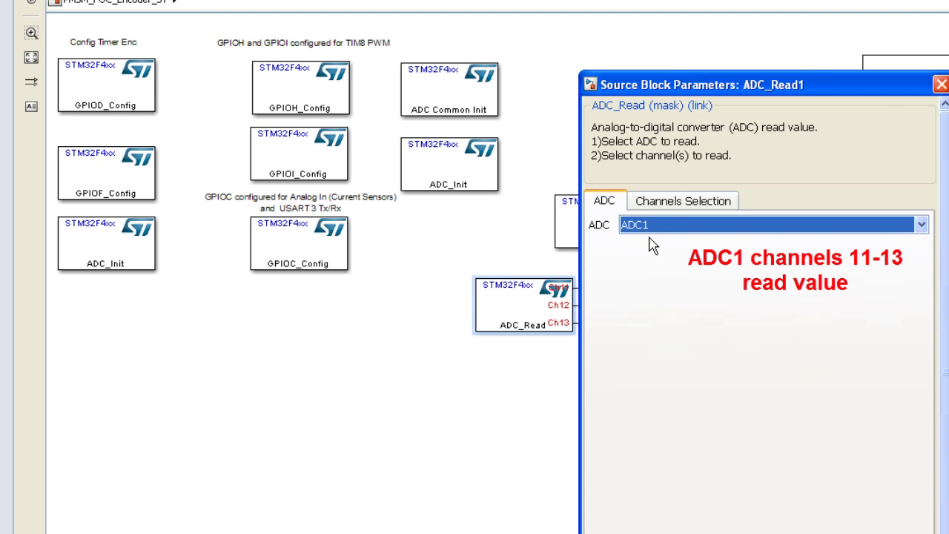
pyautogui.click(671, 207)
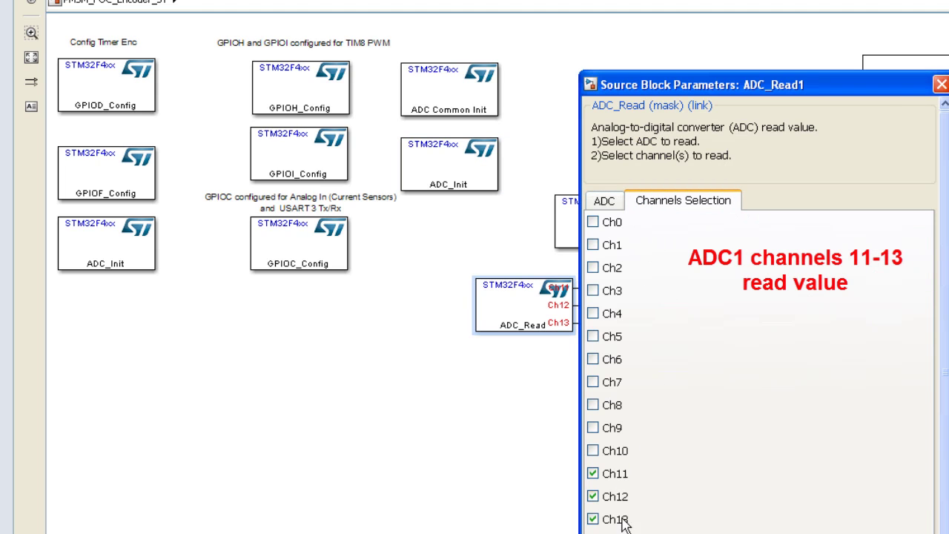
pyautogui.click(678, 533)
pyautogui.doubleClick(449, 90)
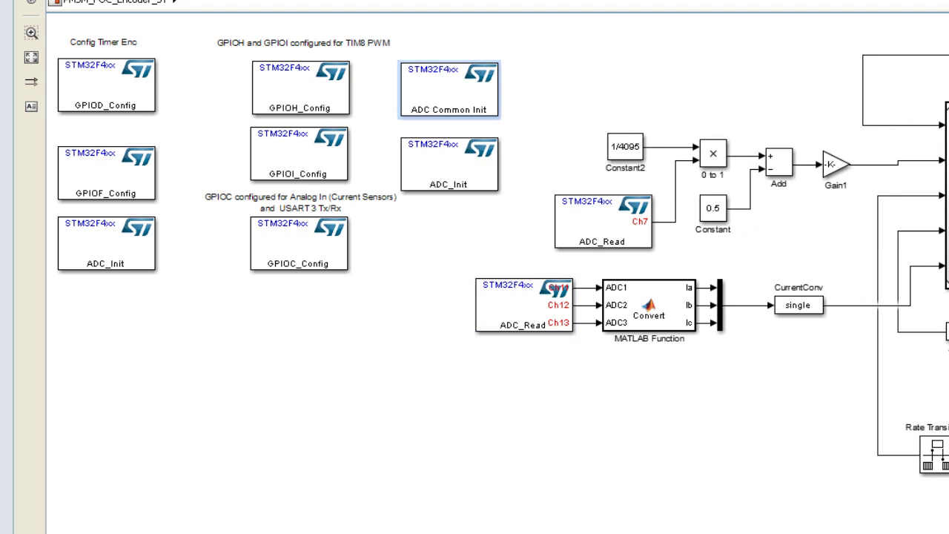
# - Review the global encoder settings and the CH1 to CH3 channel settings of the Timers block feeding Count2Angle, leaving them unmodified
pyautogui.hscroll(10, 497, 273)
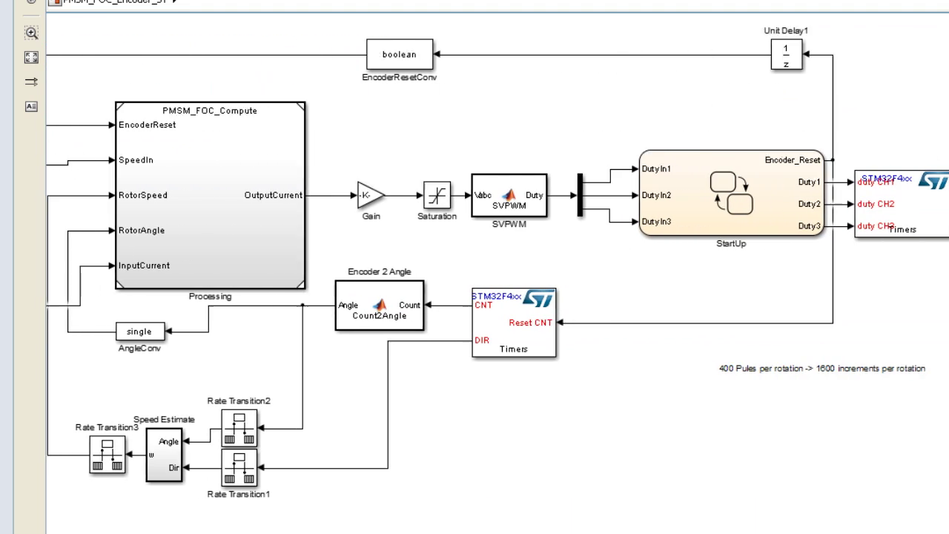
pyautogui.hscroll(1, 497, 273)
pyautogui.doubleClick(534, 343)
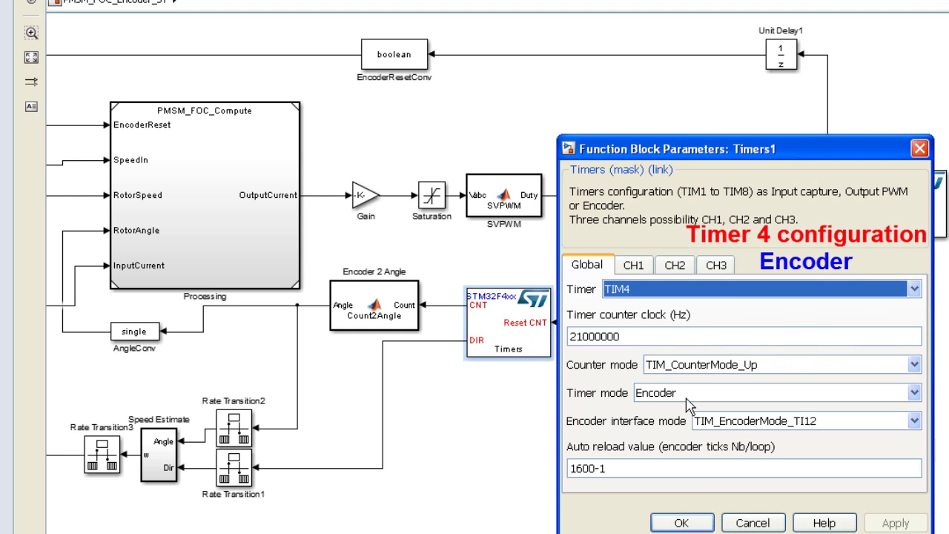
pyautogui.click(648, 270)
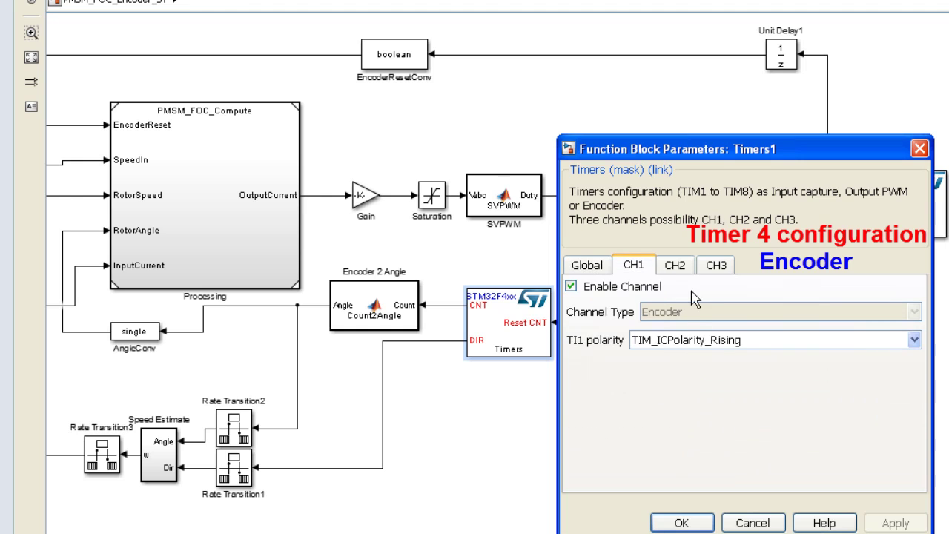
pyautogui.click(685, 272)
pyautogui.click(725, 275)
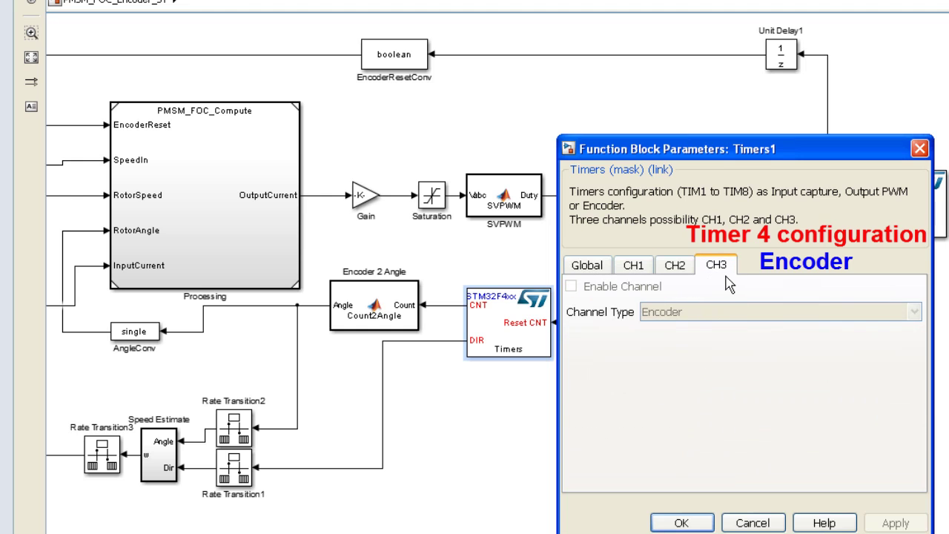
pyautogui.click(597, 271)
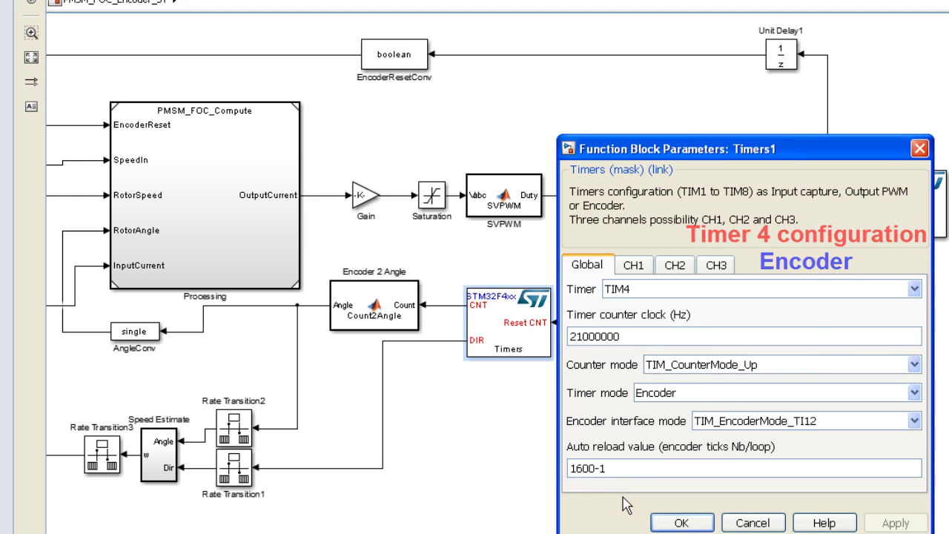
pyautogui.click(752, 522)
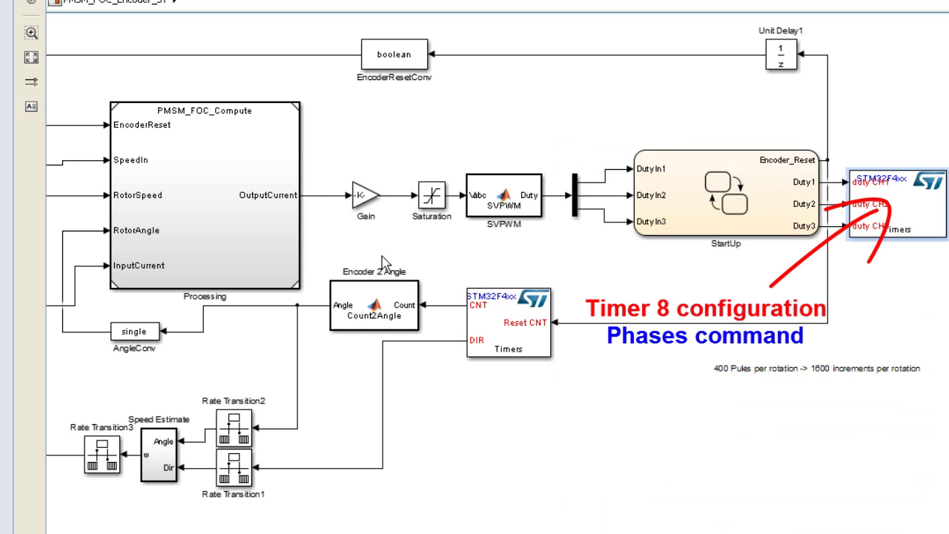
# - Build the PMSM_FOC_Encoder_ST model to generate its code
pyautogui.scroll(-1, 363, 252)
pyautogui.scroll(-1, 363, 252)
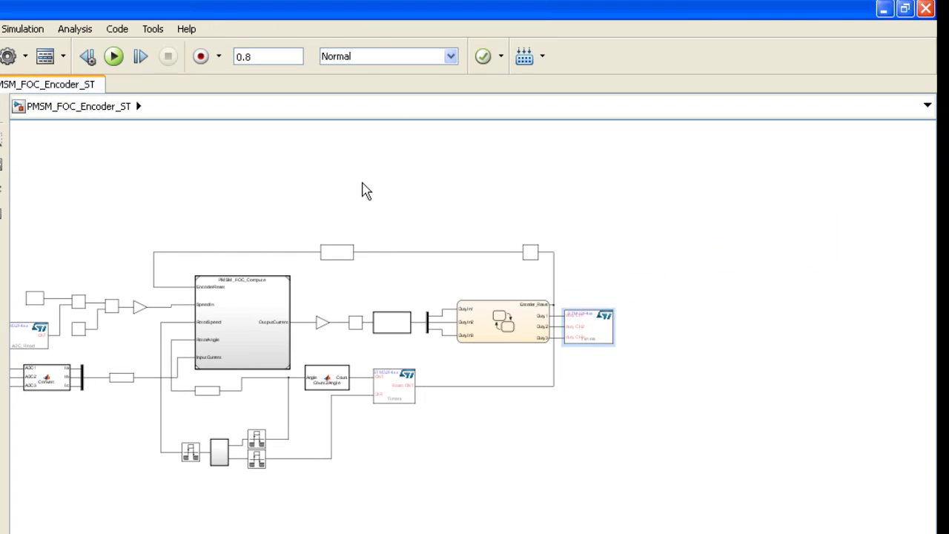
pyautogui.click(536, 62)
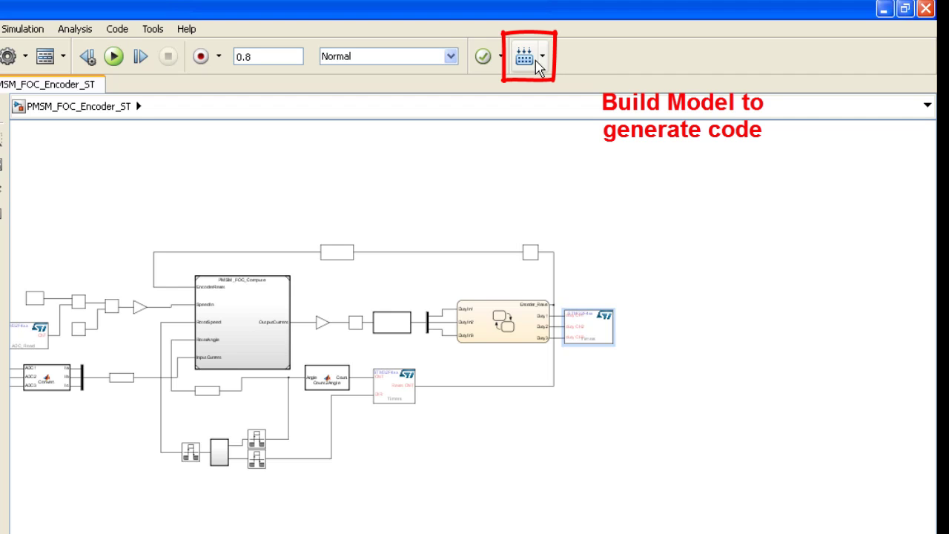